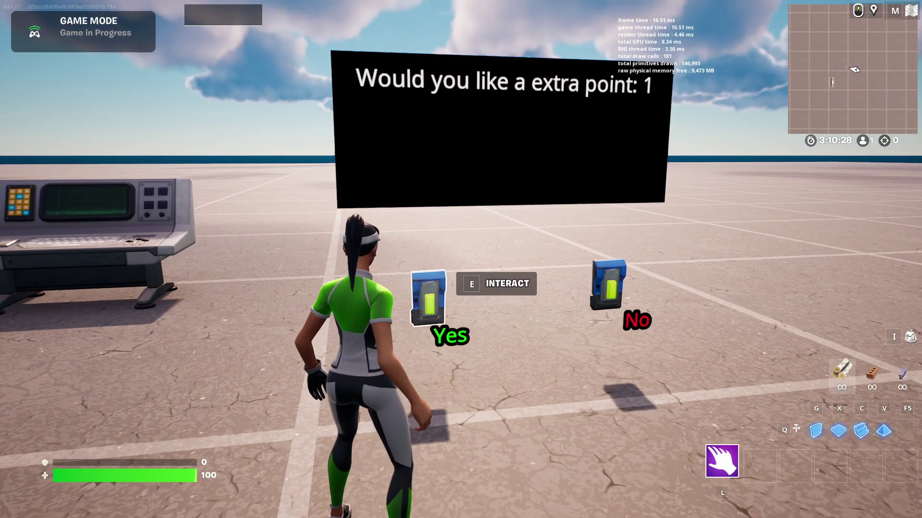
- Press E at the Yes button to raise the billboard counter toward 4
{"action": "key", "text": "e"}
{"action": "key", "text": "e"}
{"action": "key", "text": "e"}
{"action": "key", "text": "d"}
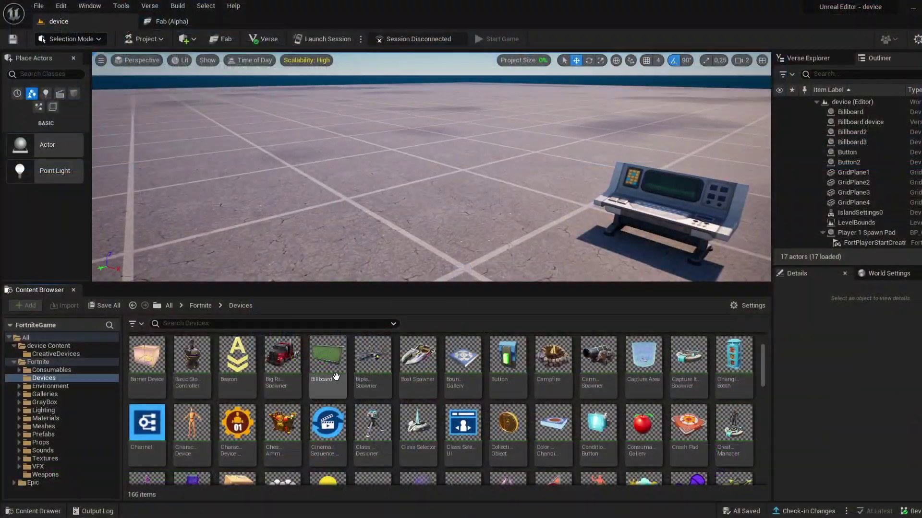
{"action": "scroll", "coordinate": [414, 461], "scroll_direction": "up", "scroll_amount": 1}
- Place a Billboard device in the level, frame it, and set its text to 'Change the text'
{"action": "left_click_drag", "start_coordinate": [327, 407], "coordinate": [326, 283]}
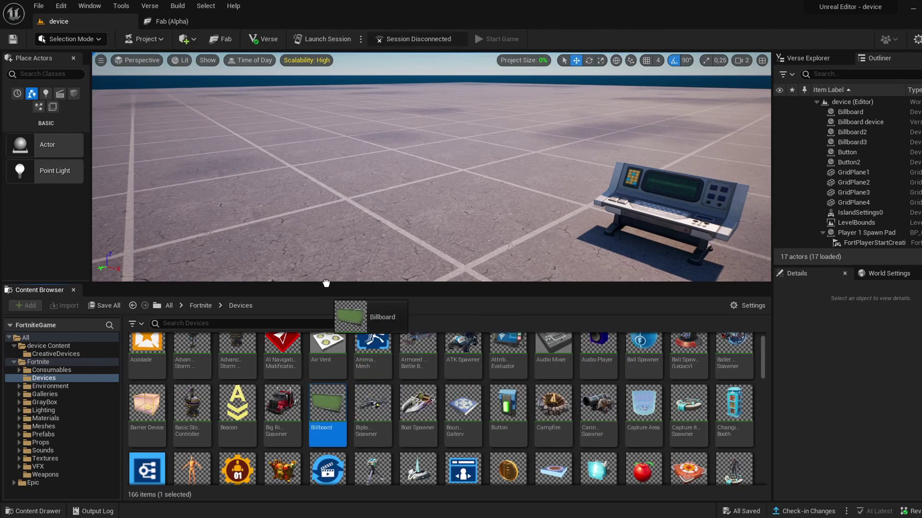
{"action": "left_click_drag", "start_coordinate": [333, 230], "coordinate": [324, 216]}
{"action": "key", "text": "e"}
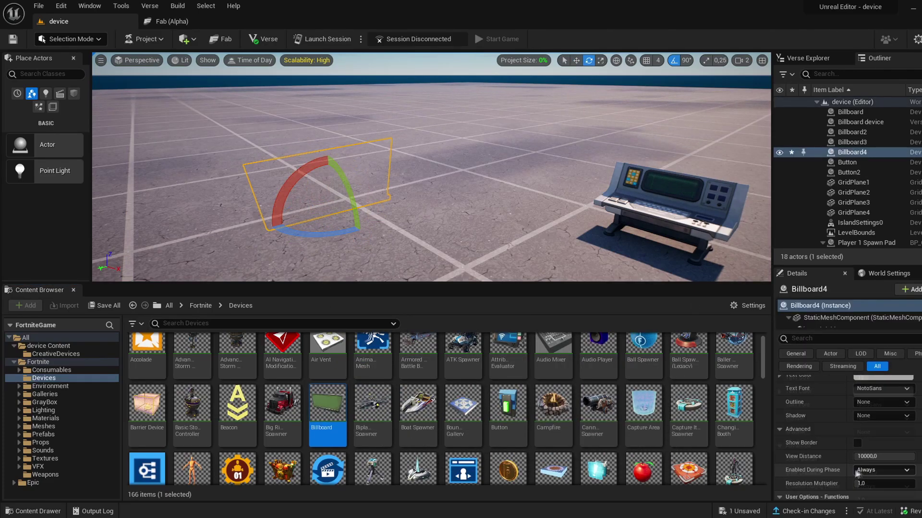
{"action": "key", "text": "f"}
{"action": "key", "text": "w"}
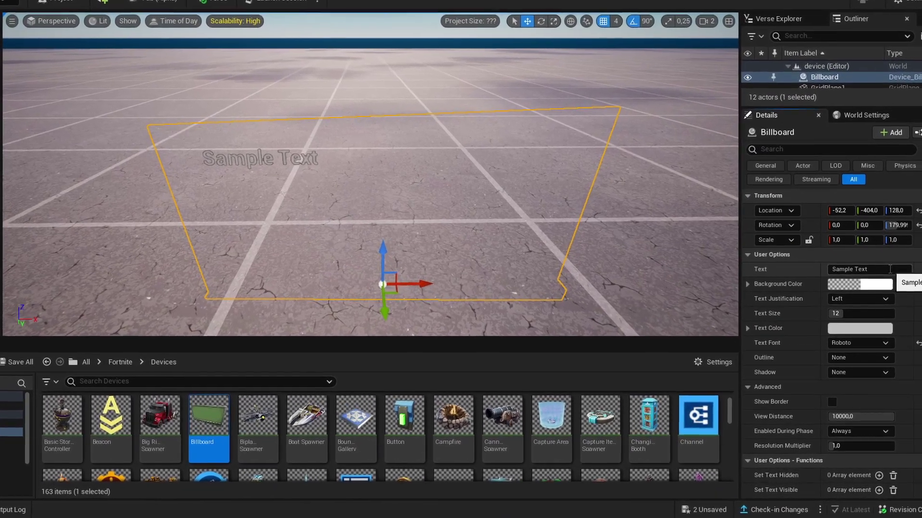
{"action": "left_click", "coordinate": [880, 276]}
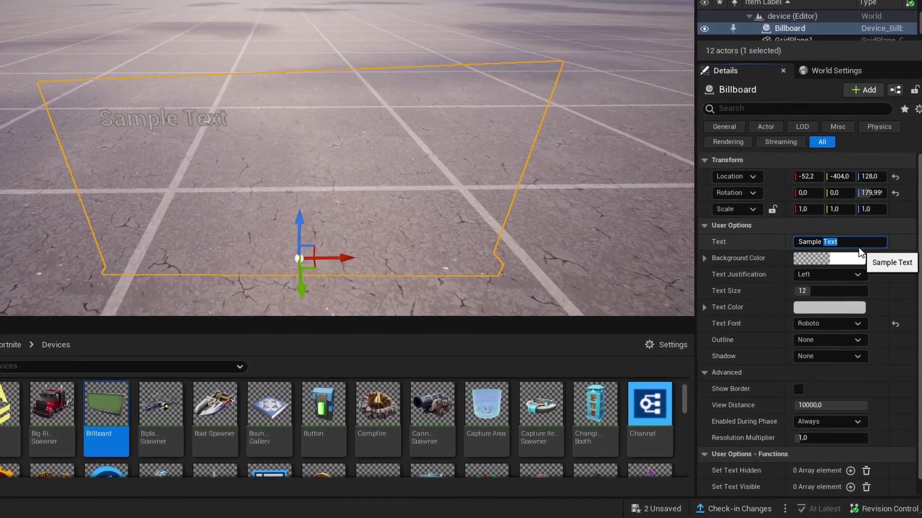
{"action": "type", "text": "Text"}
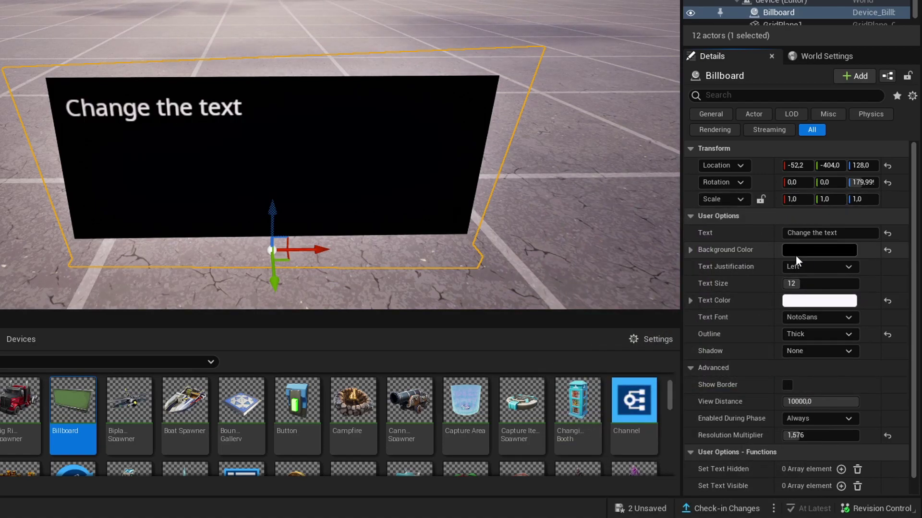
- Try white, then blue, as the billboard background colour and confirm blue
{"action": "left_click", "coordinate": [796, 256]}
{"action": "left_click_drag", "start_coordinate": [705, 346], "coordinate": [706, 233]}
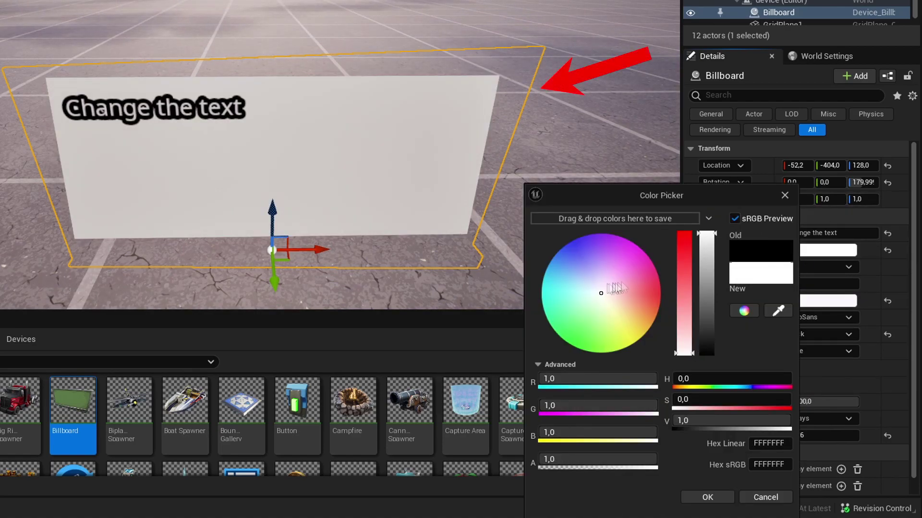
{"action": "mouse_move", "coordinate": [684, 345]}
{"action": "left_mouse_down"}
{"action": "mouse_move", "coordinate": [677, 286]}
{"action": "mouse_move", "coordinate": [576, 248]}
{"action": "left_mouse_up"}
{"action": "left_click", "coordinate": [707, 497]}
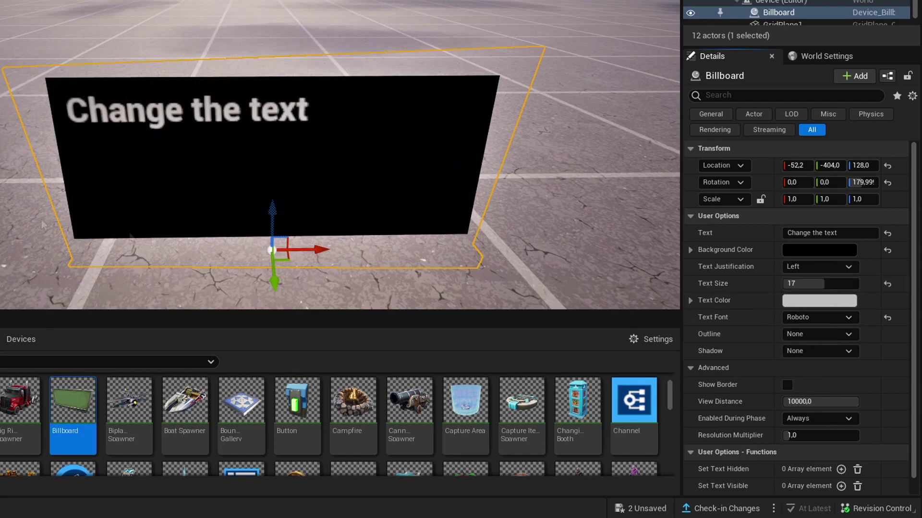
- Shrink the billboard text slightly, remove its outline, try shadow positions, and add a border
{"action": "left_click_drag", "start_coordinate": [796, 284], "coordinate": [791, 283]}
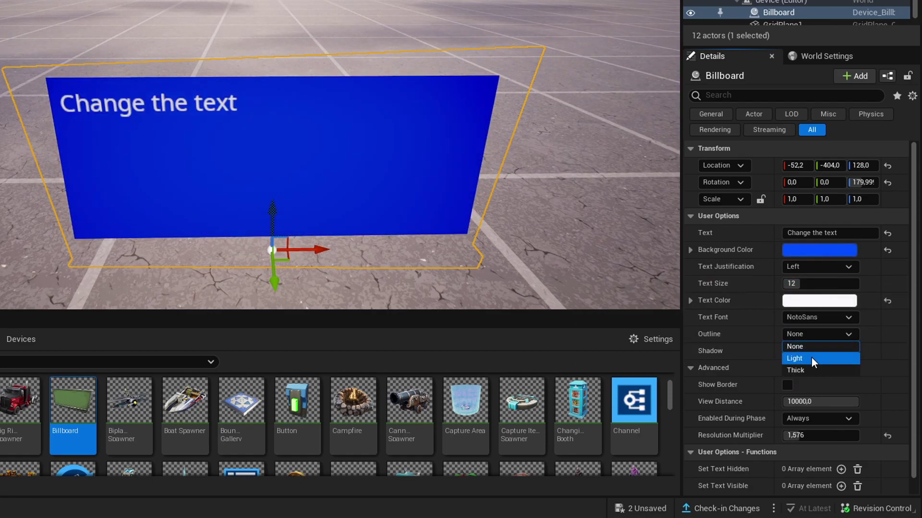
{"action": "left_click", "coordinate": [796, 347]}
{"action": "left_click", "coordinate": [803, 375]}
{"action": "left_click", "coordinate": [817, 351]}
{"action": "left_click", "coordinate": [801, 386]}
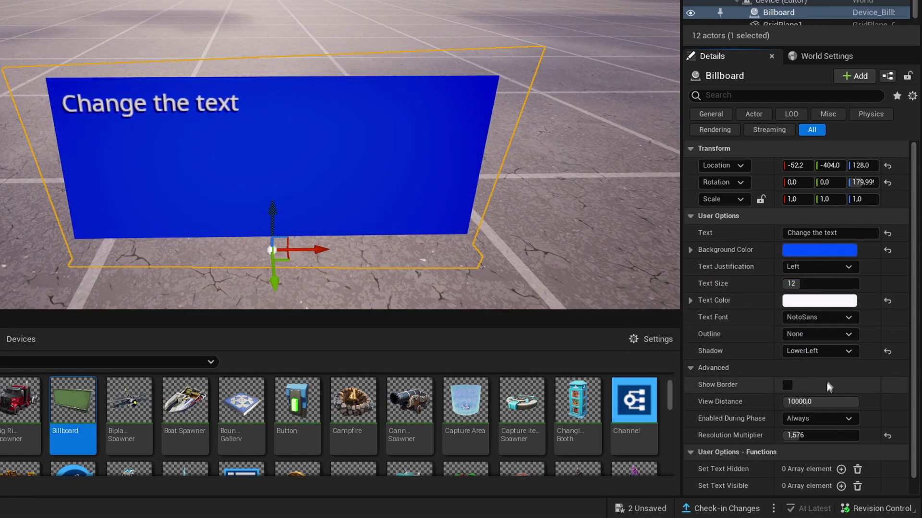
{"action": "left_click", "coordinate": [817, 351]}
{"action": "left_click", "coordinate": [804, 410]}
{"action": "left_click", "coordinate": [817, 351]}
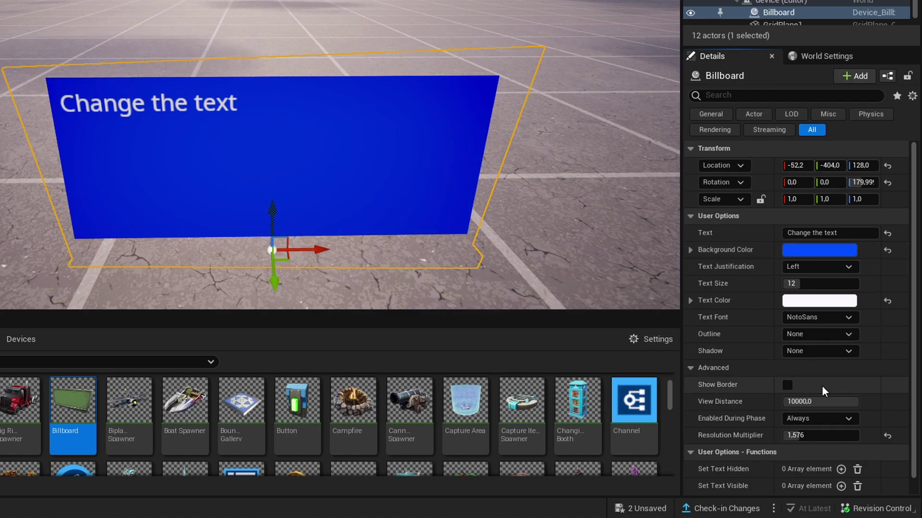
{"action": "left_click", "coordinate": [788, 384]}
- Make the billboard background fully transparent
{"action": "left_click", "coordinate": [820, 250]}
{"action": "left_click_drag", "start_coordinate": [673, 460], "coordinate": [556, 460]}
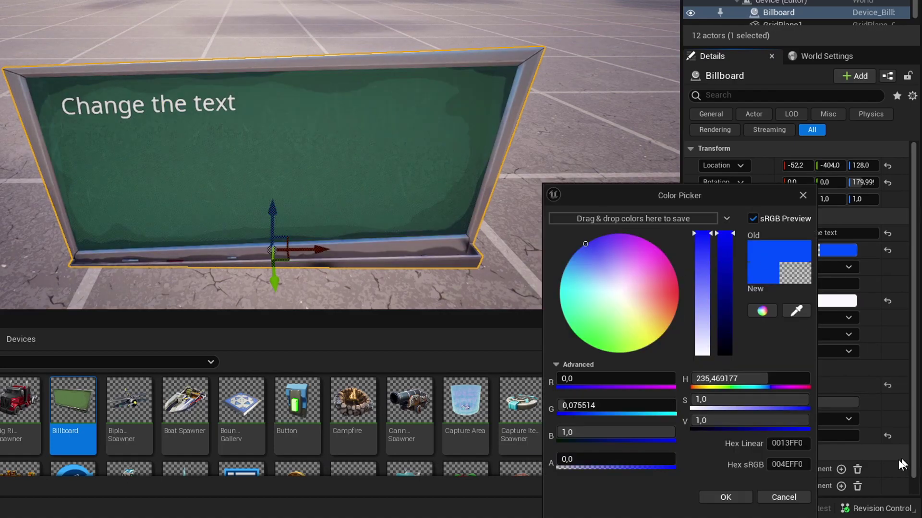
{"action": "left_click", "coordinate": [726, 497]}
{"action": "scroll", "coordinate": [792, 360], "scroll_direction": "down", "scroll_amount": 1}
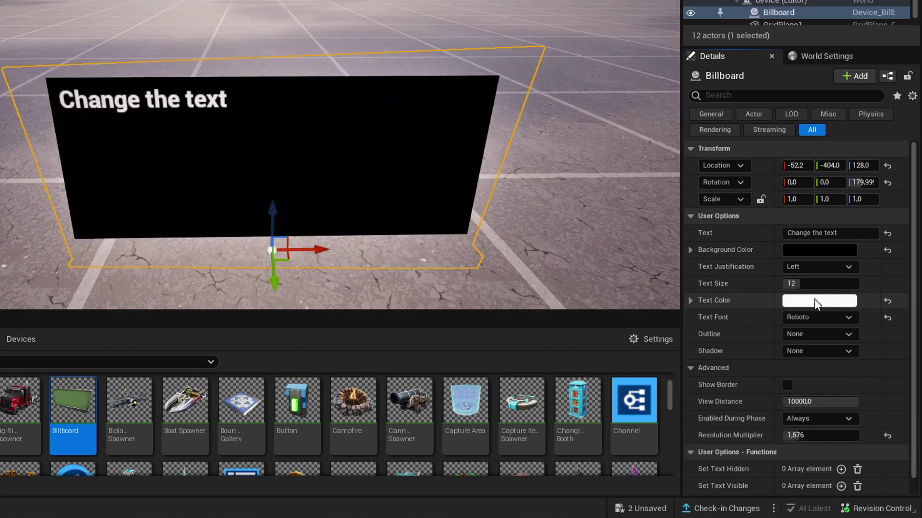
- Switch the text font from Burbank to NotoSans and place a Button device in the level
{"action": "left_click", "coordinate": [814, 318]}
{"action": "left_click", "coordinate": [813, 340]}
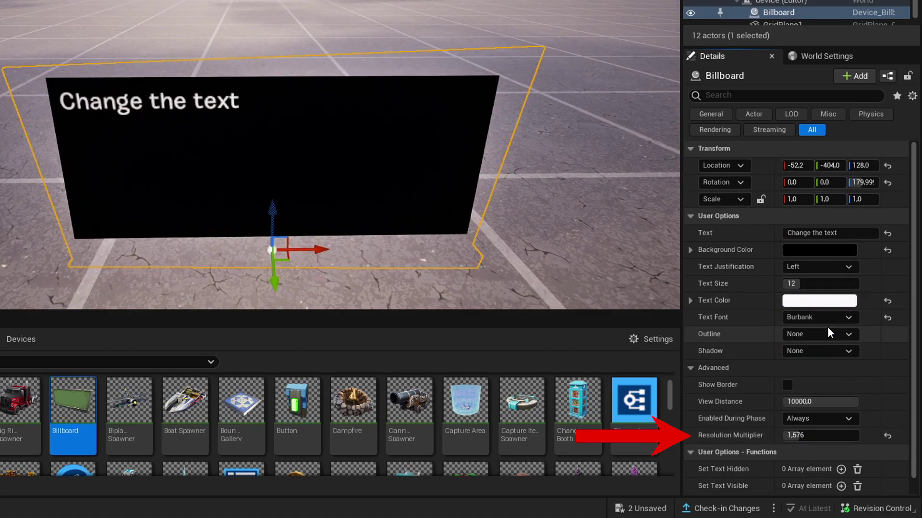
{"action": "left_click", "coordinate": [837, 317]}
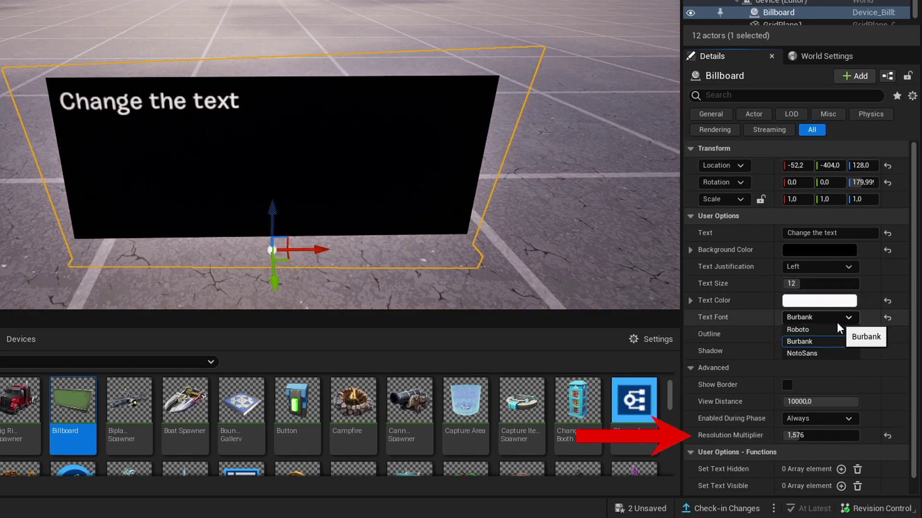
{"action": "left_click", "coordinate": [825, 355]}
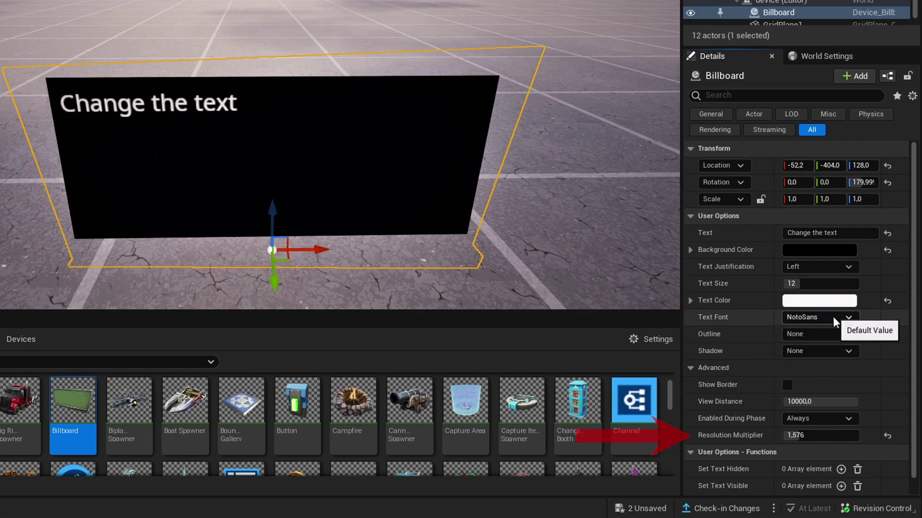
{"action": "left_click", "coordinate": [835, 337]}
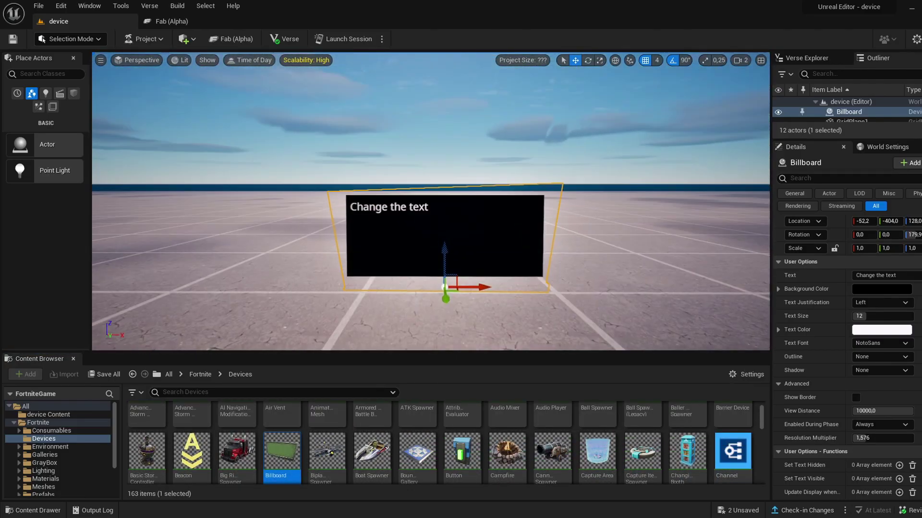
{"action": "left_click_drag", "start_coordinate": [462, 453], "coordinate": [304, 277]}
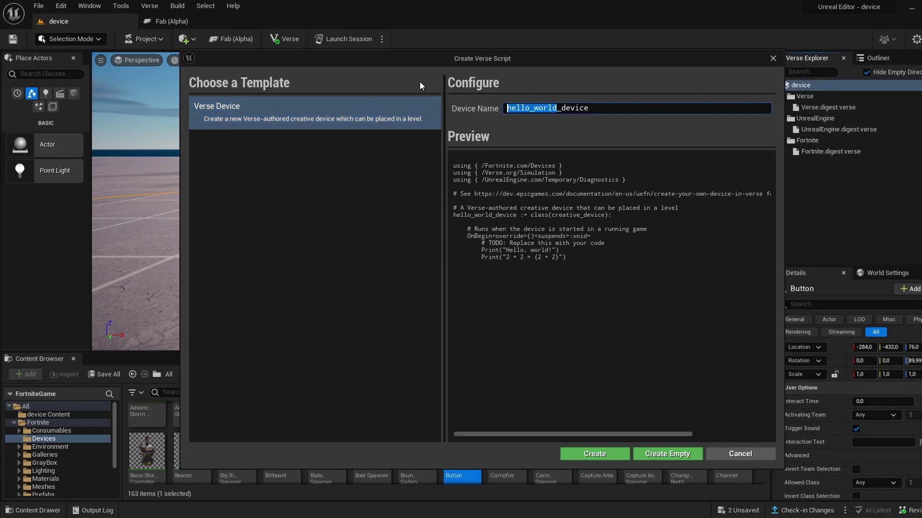
{"action": "type", "text": "Billboard"}
- Create the Billboard_device Verse script and delete its template comment lines
{"action": "left_click", "coordinate": [594, 453]}
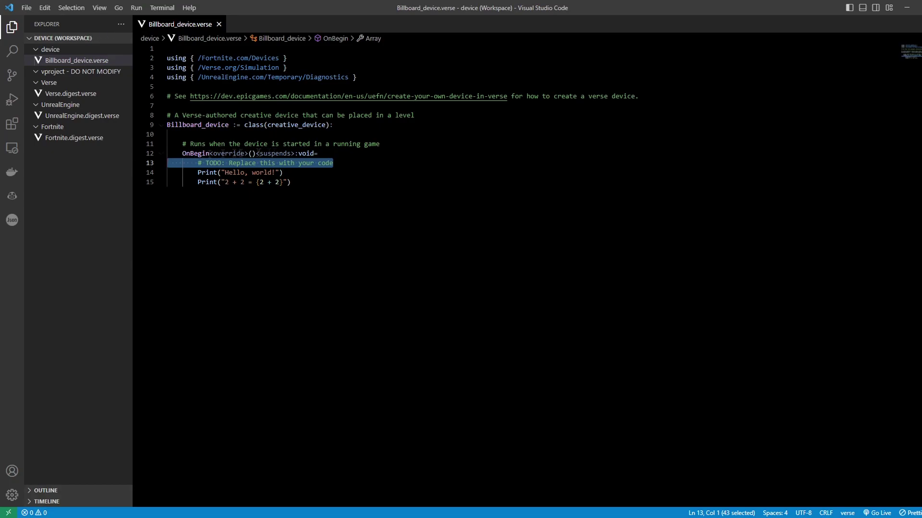
{"action": "key", "text": "Up"}
{"action": "key", "text": "Up"}
{"action": "key", "text": "Up"}
{"action": "key", "text": "shift+End"}
{"action": "key", "text": "BackSpace"}
{"action": "key", "text": "Down"}
{"action": "key", "text": "Down"}
{"action": "key", "text": "shift+End"}
{"action": "key", "text": "BackSpace"}
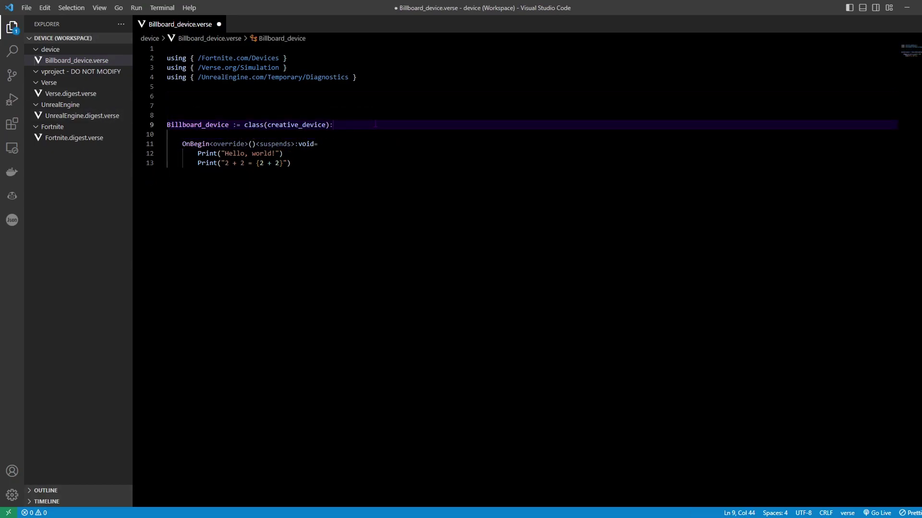
- Add an editable Scoreboard field and an editable Button : button_device field below it
{"action": "key", "text": "Return"}
{"action": "key", "text": "Return"}
{"action": "type", "text": "var "}
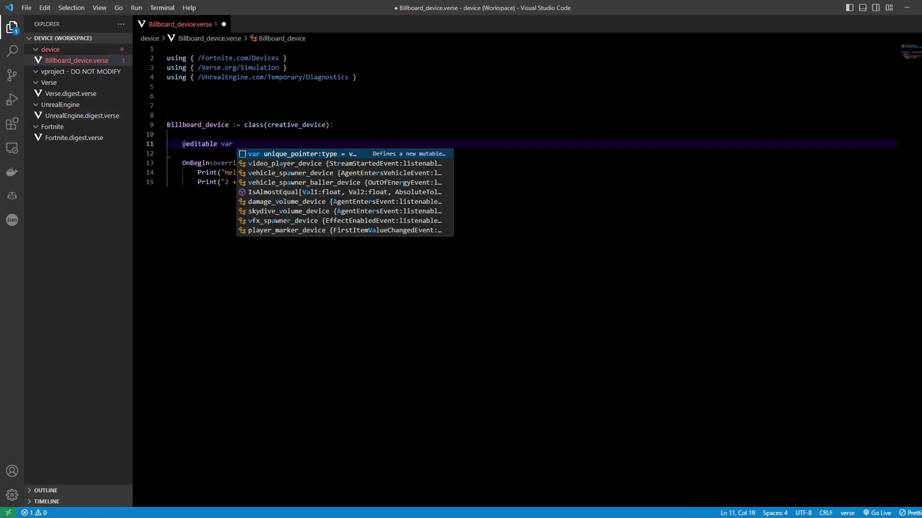
{"action": "type", "text": "ScoreBil"}
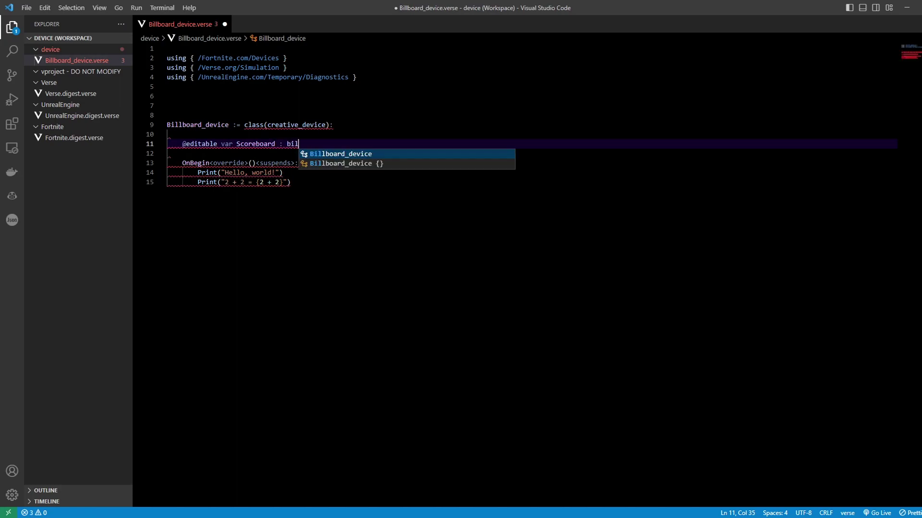
{"action": "key", "text": "Return"}
{"action": "type", "text": "Billboard_device ="}
{"action": "key", "text": "Return"}
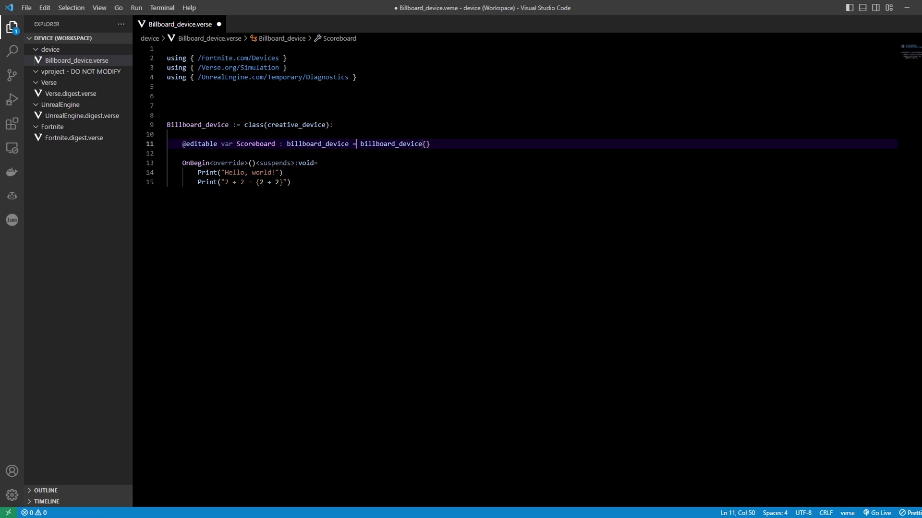
{"action": "key", "text": "Return"}
{"action": "type", "text": "@editable "}
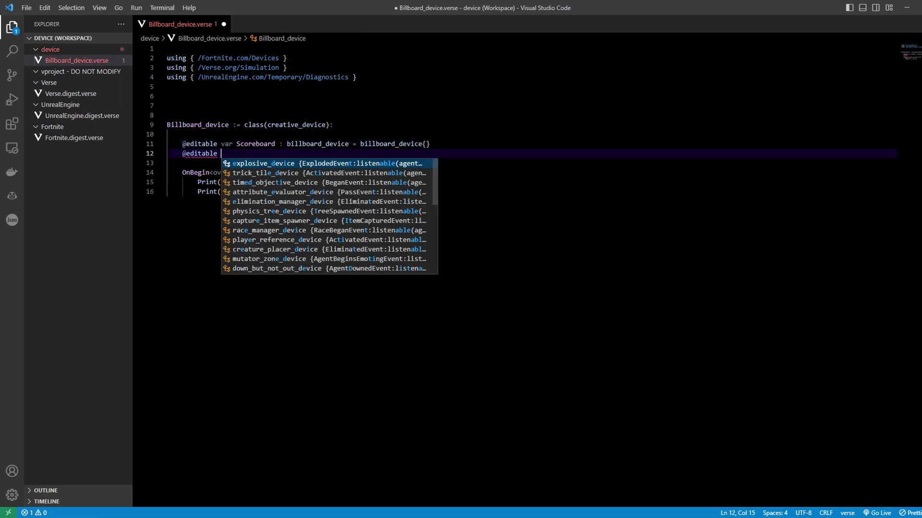
{"action": "type", "text": "var Button : button"}
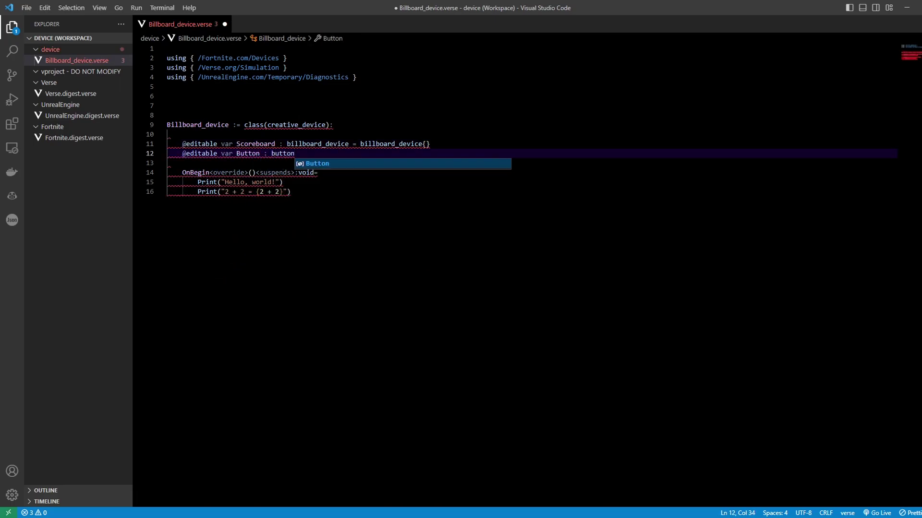
{"action": "type", "text": "_device = button_device{"}
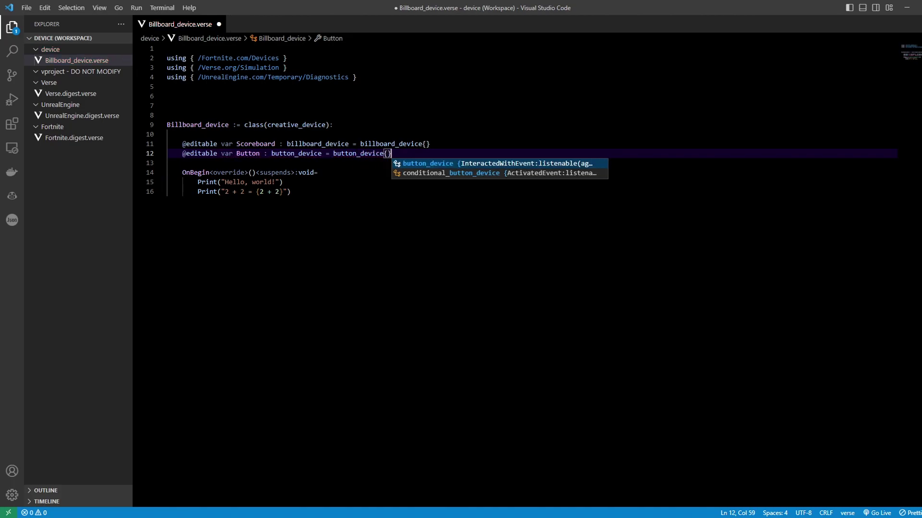
{"action": "key", "text": "End"}
{"action": "key", "text": "Return"}
{"action": "key", "text": "Return"}
{"action": "type", "text": "Board"}
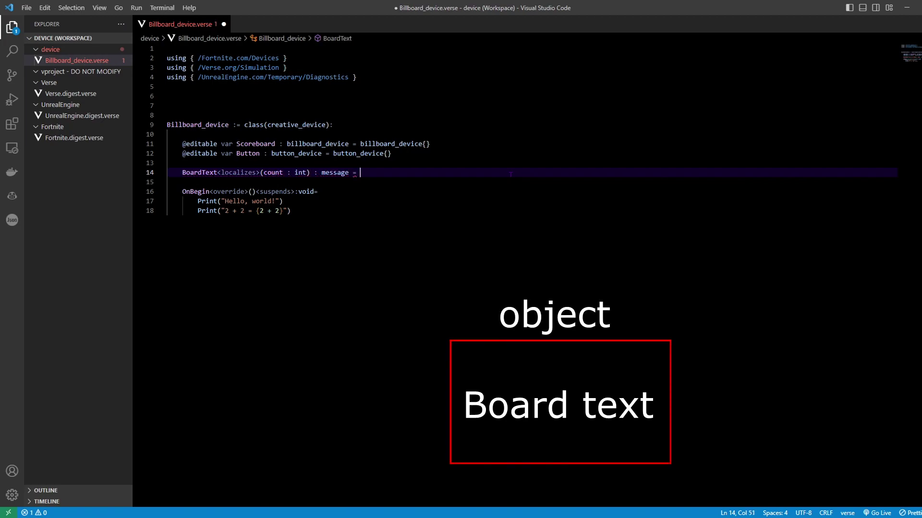
- Finish BoardText<localizes>(count : int) returning "counter: {count}" and save the file
{"action": "key", "text": "Left"}
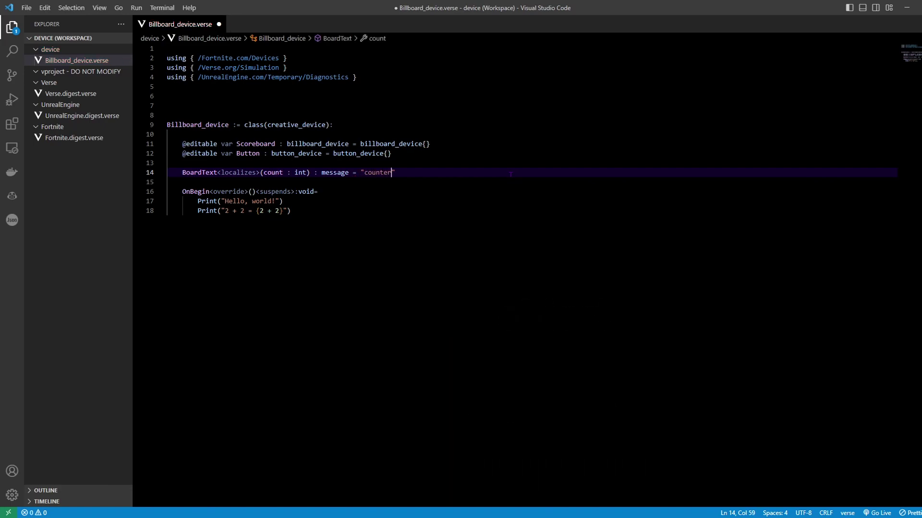
{"action": "type", "text": ": {co"}
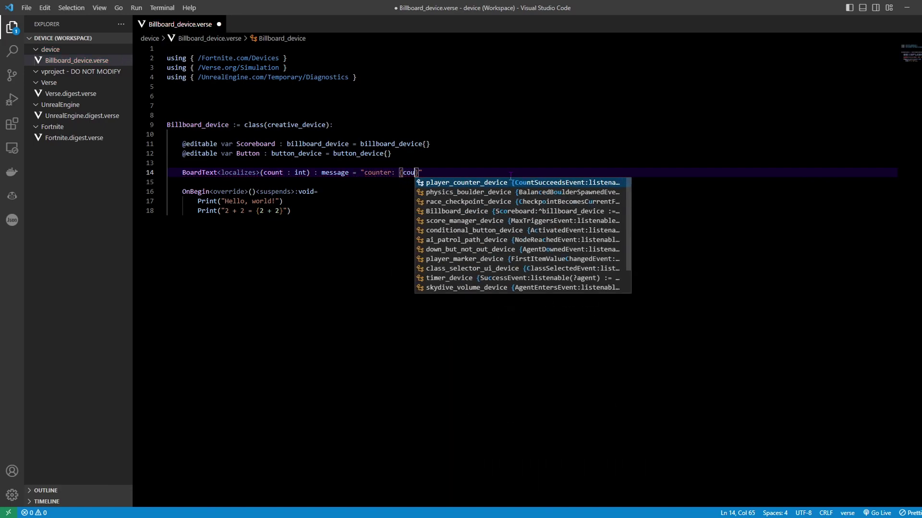
{"action": "type", "text": "unt}"}
{"action": "key", "text": "Right"}
{"action": "key", "text": "ctrl+s"}
- Replace the OnBegin Print lines with a button subscription and a points-incrementing CountUp function
{"action": "left_click", "coordinate": [313, 210]}
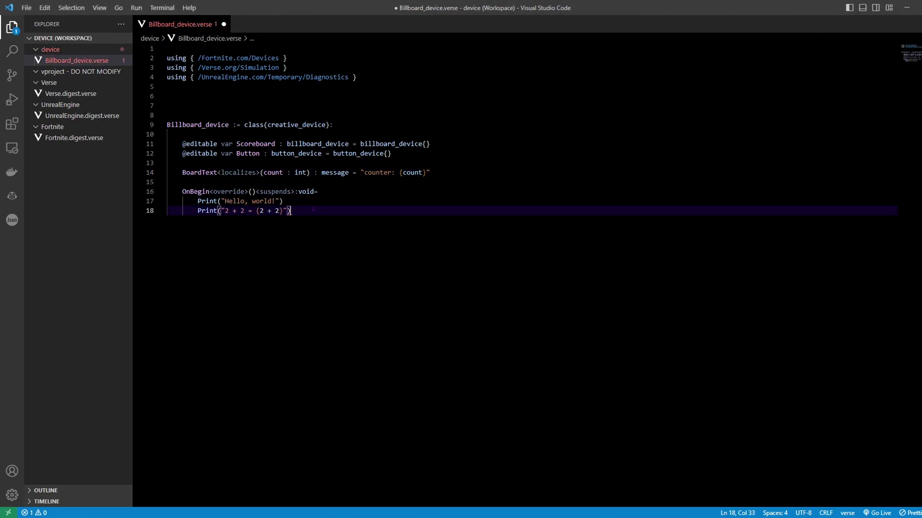
{"action": "left_click_drag", "start_coordinate": [337, 268], "coordinate": [248, 205]}
{"action": "type", "text": "Butto"}
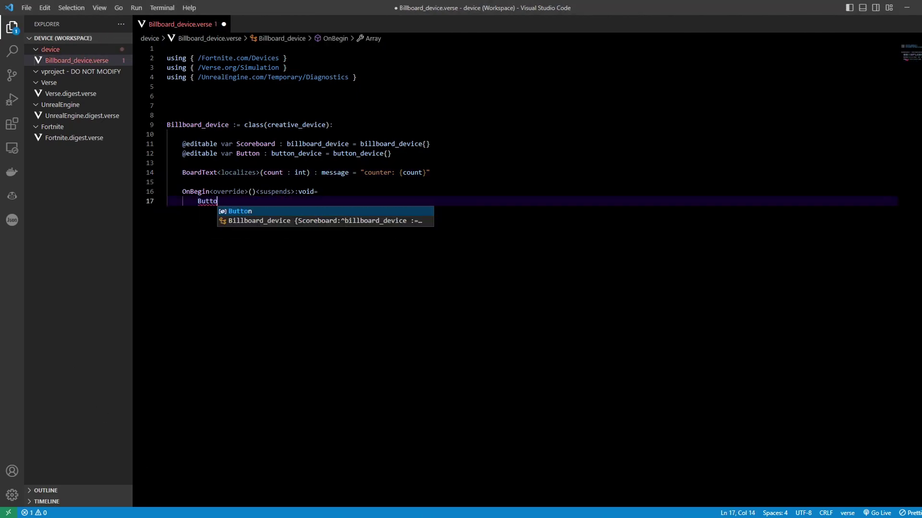
{"action": "type", "text": "n.Interac"}
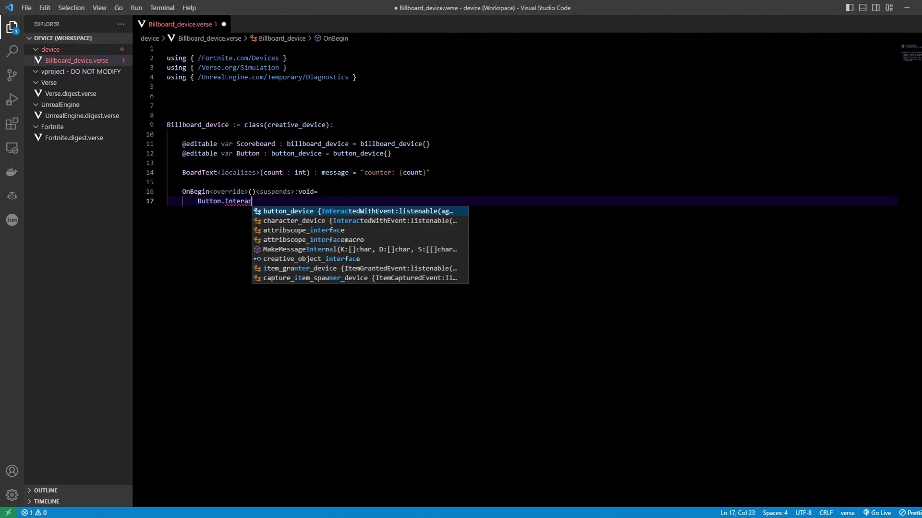
{"action": "type", "text": "tedWithEvent.Subscribe"}
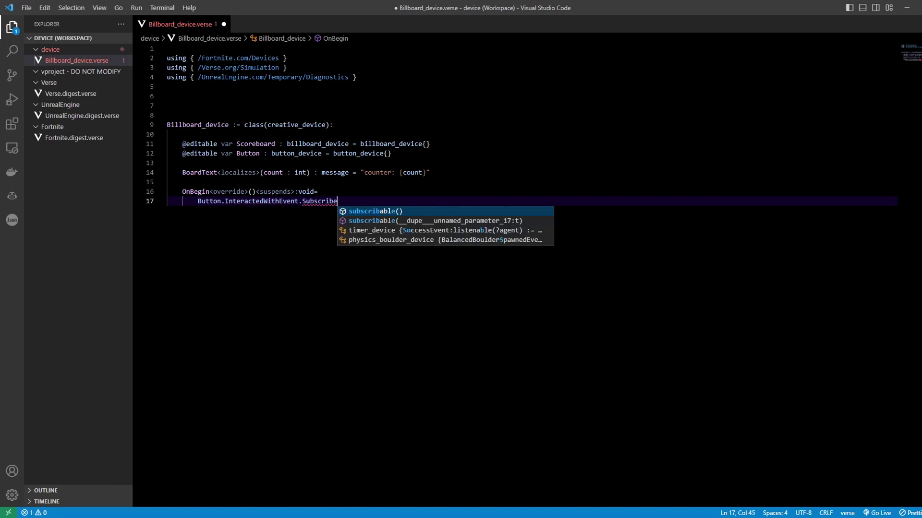
{"action": "type", "text": "(CountUp"}
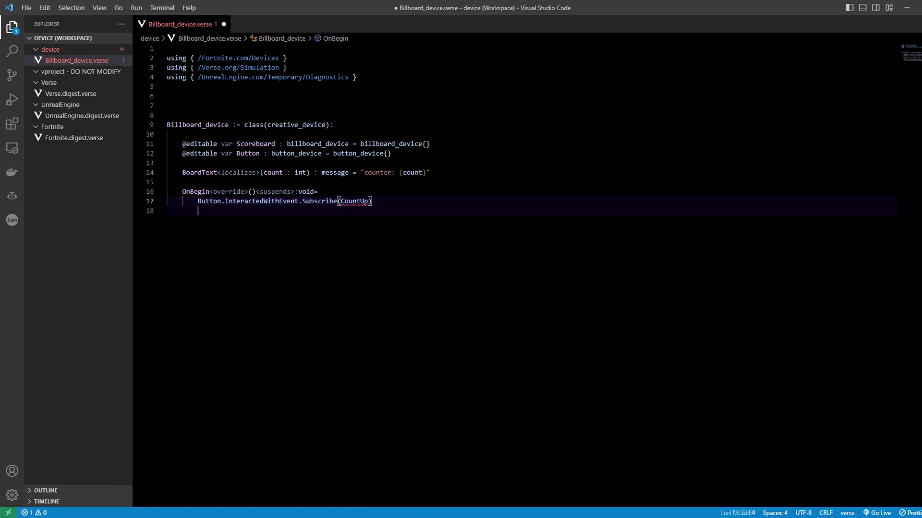
{"action": "key", "text": "Return"}
{"action": "key", "text": "Return"}
{"action": "key", "text": "BackSpace"}
{"action": "type", "text": "p(Agent"}
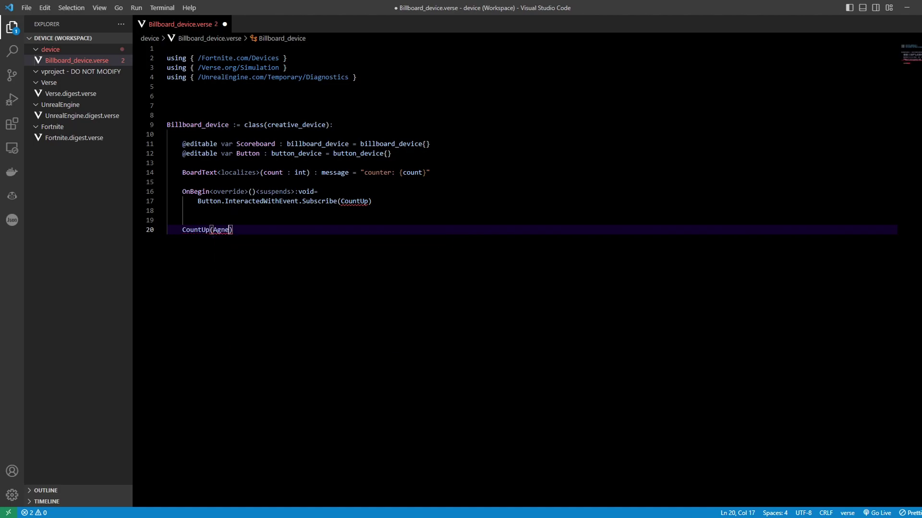
{"action": "type", "text": " : agent) : void"}
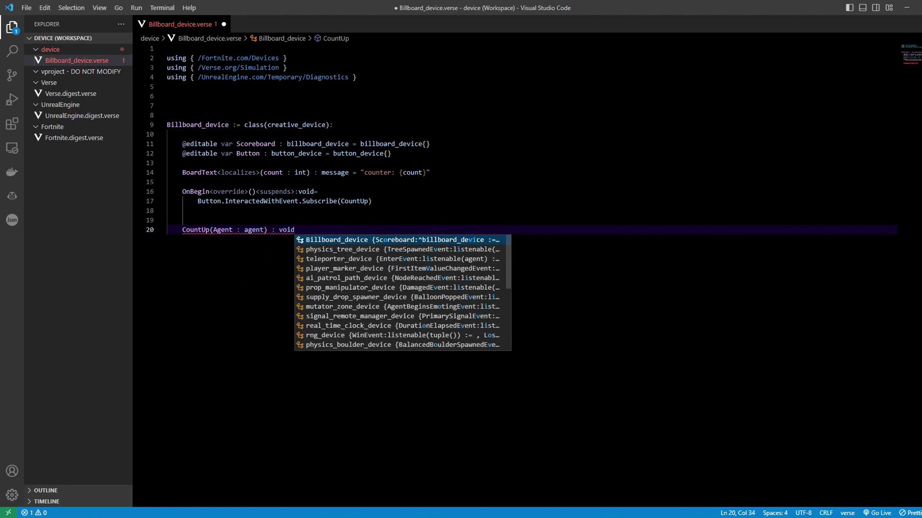
{"action": "type", "text": " ="}
{"action": "key", "text": "Return"}
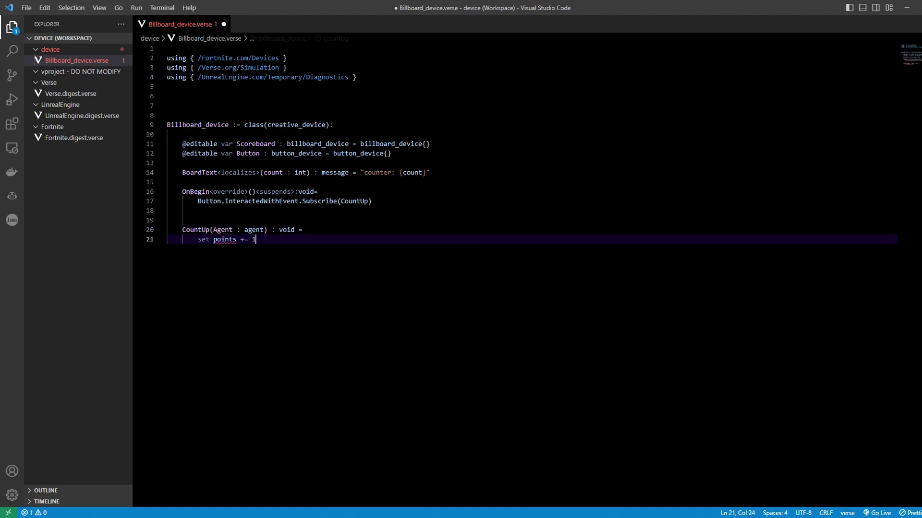
{"action": "left_click", "coordinate": [391, 153]}
{"action": "key", "text": "Return"}
{"action": "type", "text": "var points : int = 0"}
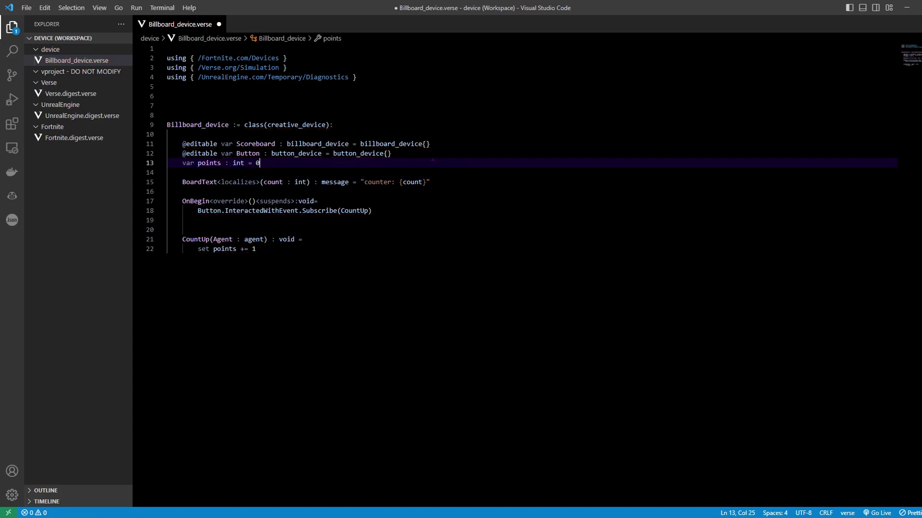
{"action": "left_click", "coordinate": [304, 248]}
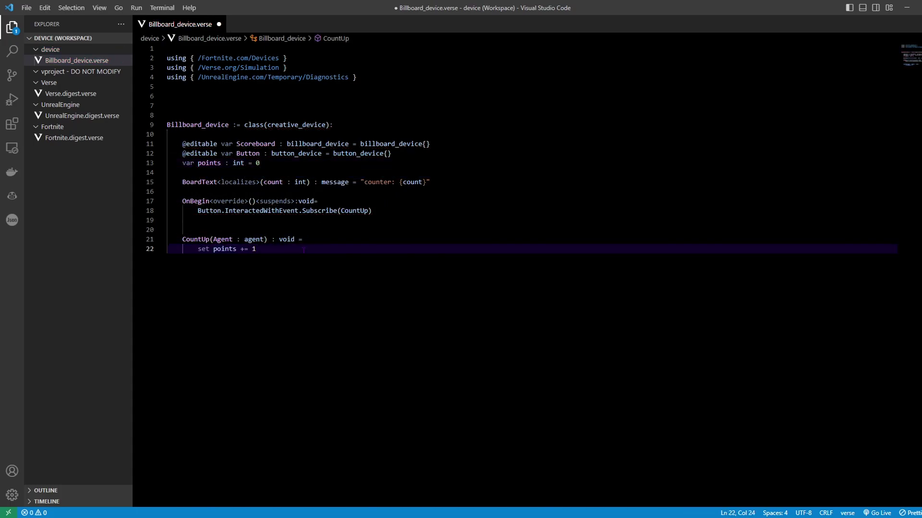
{"action": "key", "text": "Return"}
{"action": "type", "text": "Scoreboard.SetText"}
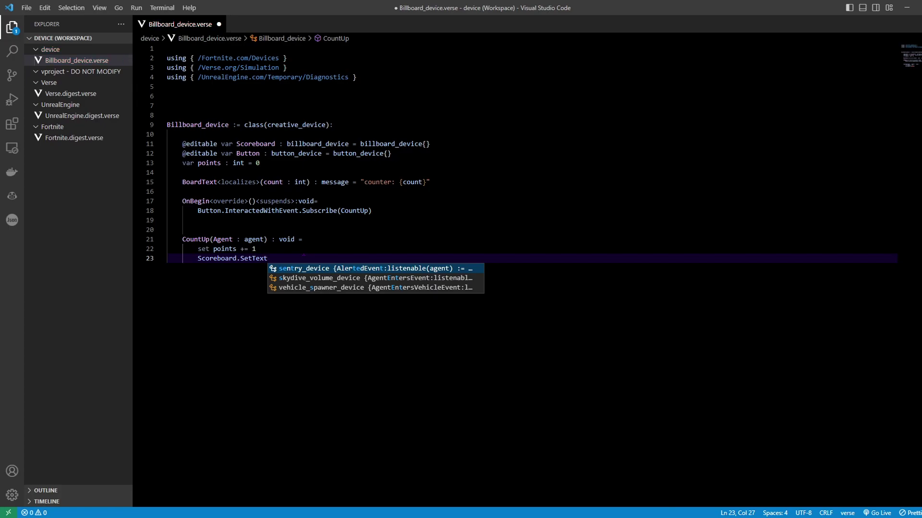
{"action": "type", "text": "(BoardText(points"}
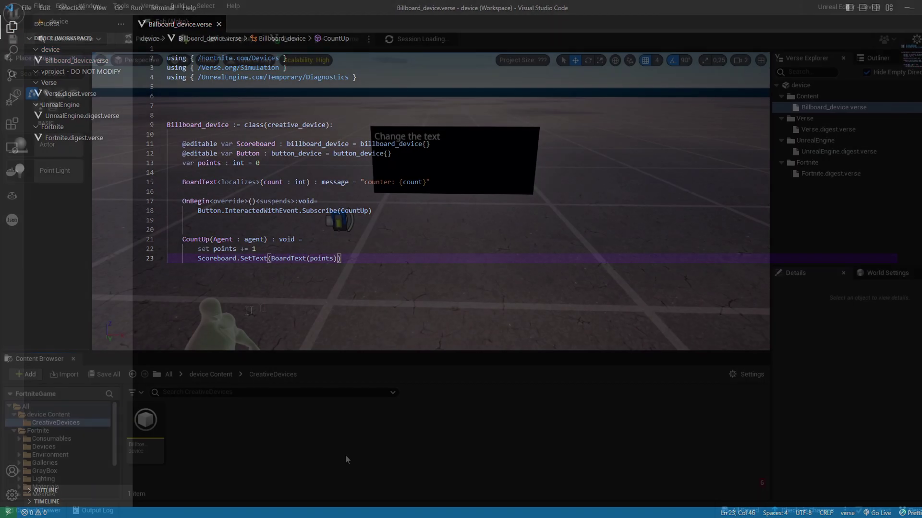
- Place the Verse billboard device and assign the button and billboard to its Button and Scoreboard properties
{"action": "left_click_drag", "start_coordinate": [265, 211], "coordinate": [266, 210]}
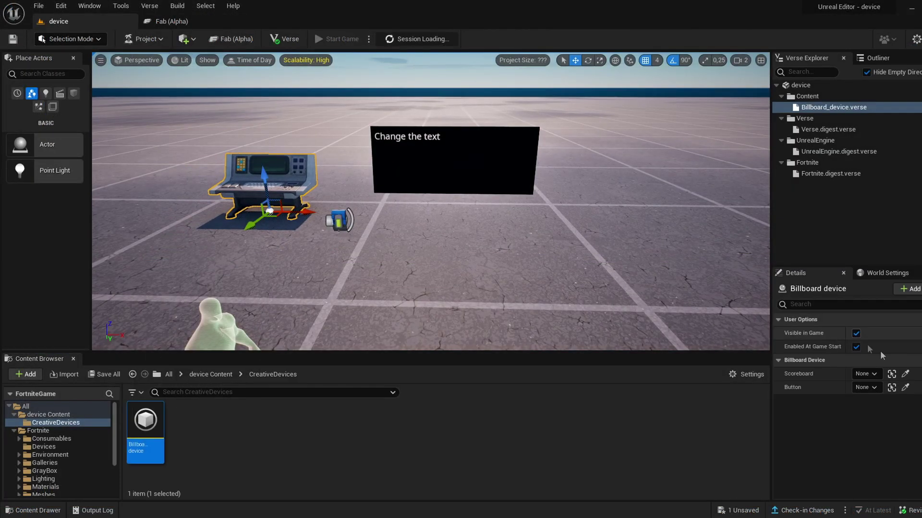
{"action": "left_click", "coordinate": [904, 388]}
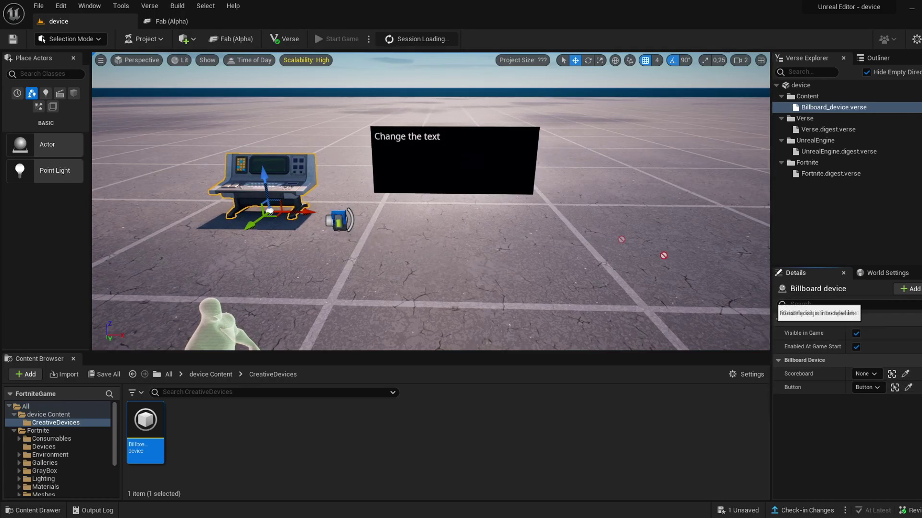
{"action": "left_click", "coordinate": [425, 164]}
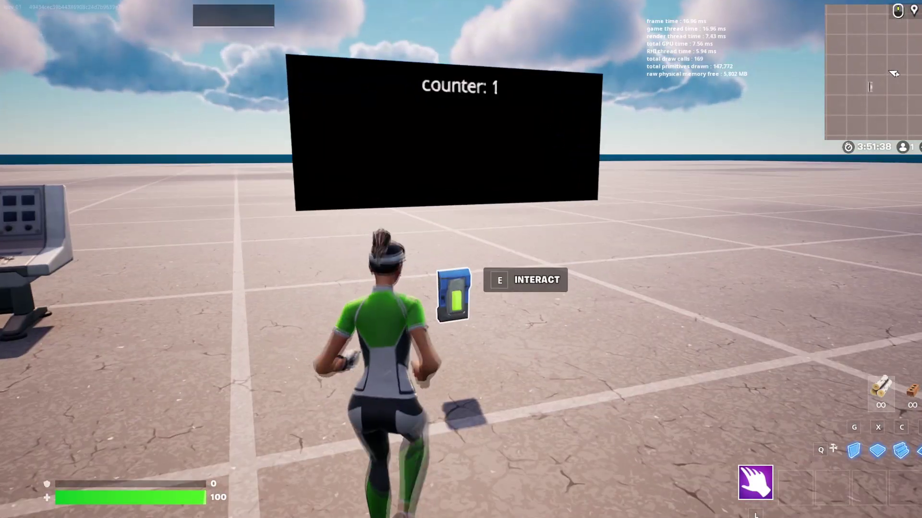
- Press E at the in-game button repeatedly to raise the counter
{"action": "key", "text": "e"}
{"action": "key", "text": "e"}
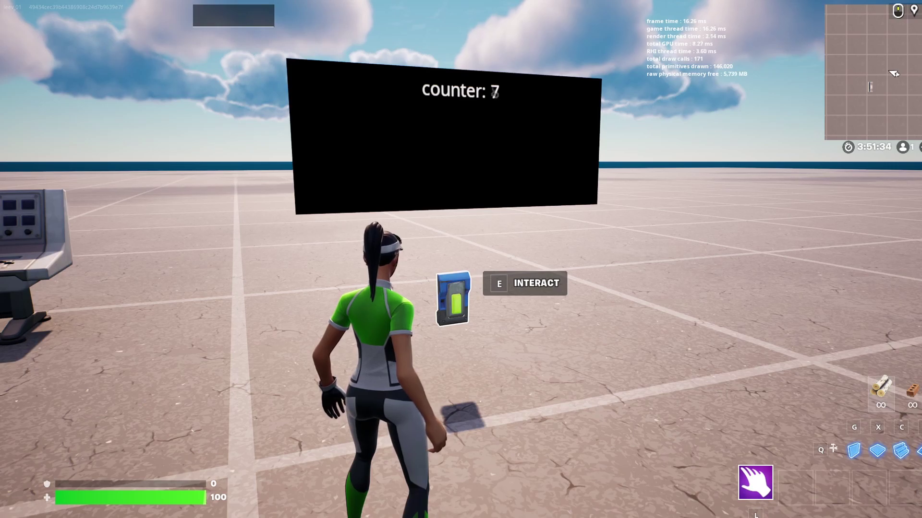
{"action": "key", "text": "e"}
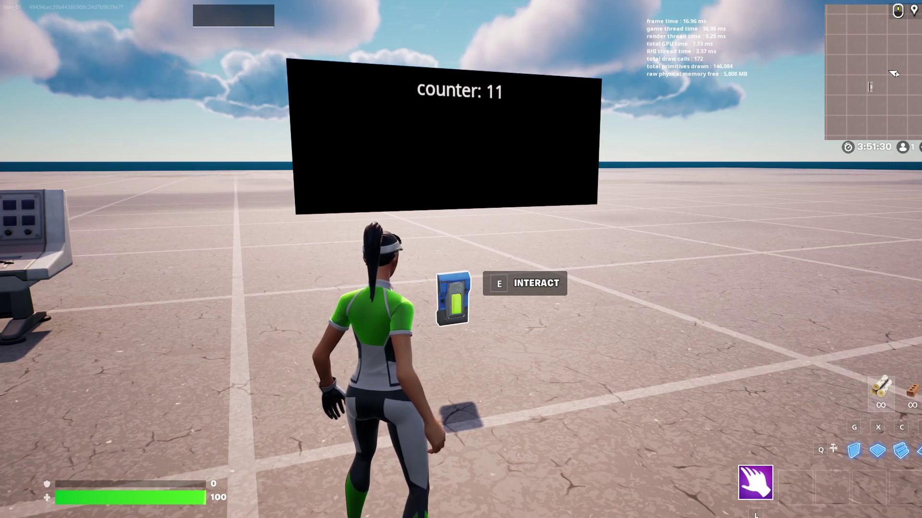
{"action": "key", "text": "e"}
{"action": "key", "text": "e"}
{"action": "key", "text": "e"}
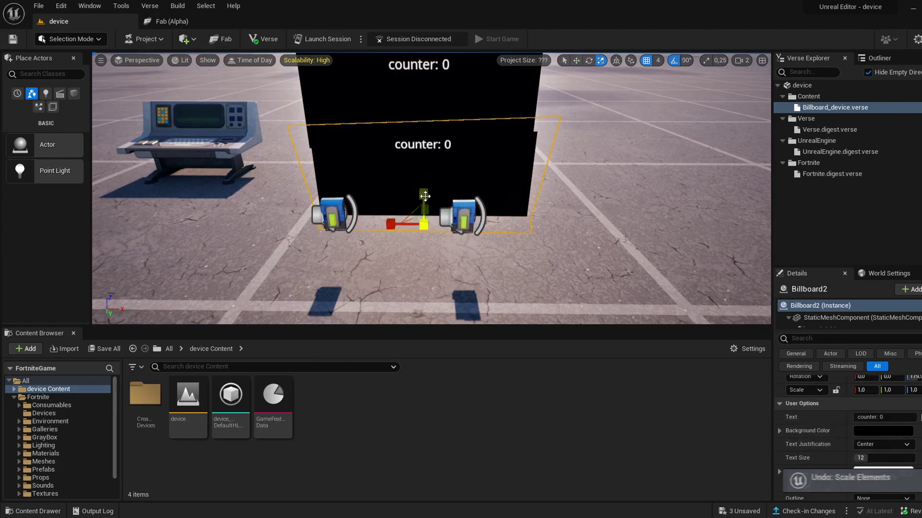
- Shrink the copied billboard into a Yes label with green text, no shadow, and a border
{"action": "left_click_drag", "start_coordinate": [864, 390], "coordinate": [849, 390]}
{"action": "left_click", "coordinate": [883, 431]}
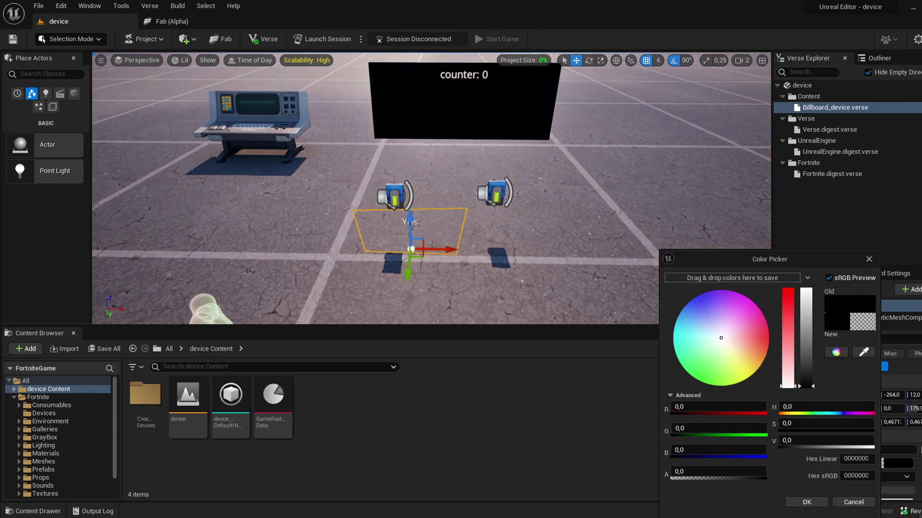
{"action": "left_click", "coordinate": [694, 380]}
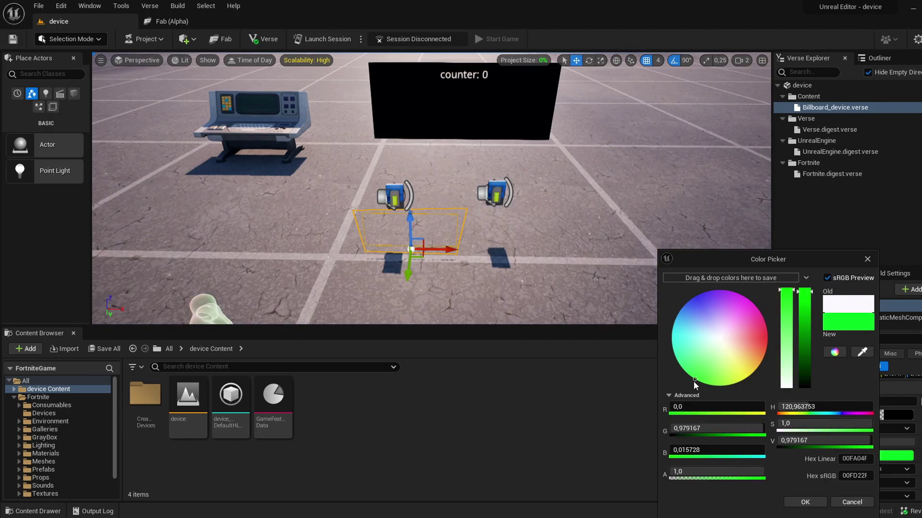
{"action": "left_click", "coordinate": [912, 465]}
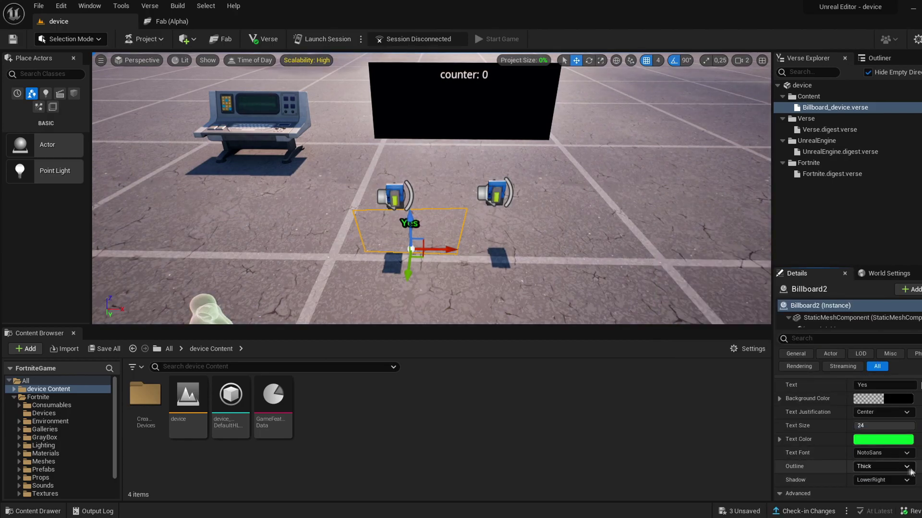
{"action": "left_click", "coordinate": [882, 480]}
{"action": "scroll", "coordinate": [864, 446], "scroll_direction": "down", "scroll_amount": 2}
{"action": "left_click", "coordinate": [858, 460]}
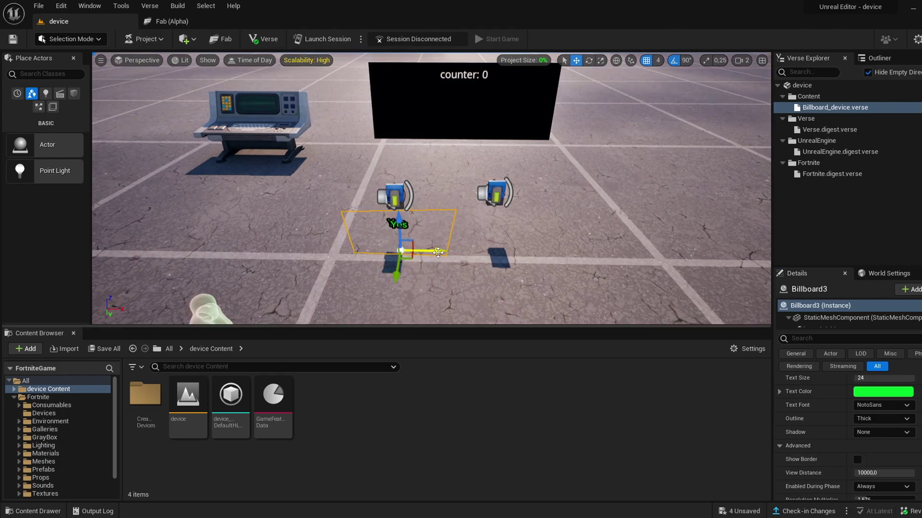
- Duplicate the label under the second button as a No label with red text
{"action": "left_click_drag", "start_coordinate": [405, 225], "coordinate": [491, 223], "text": "alt"}
{"action": "left_click", "coordinate": [883, 392]}
{"action": "left_click", "coordinate": [721, 309]}
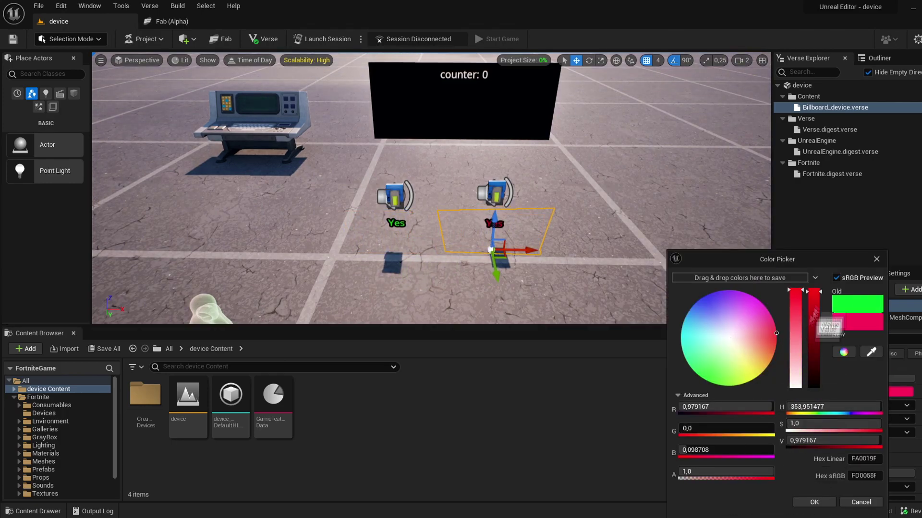
{"action": "left_click", "coordinate": [813, 502]}
{"action": "scroll", "coordinate": [847, 432], "scroll_direction": "up", "scroll_amount": 5}
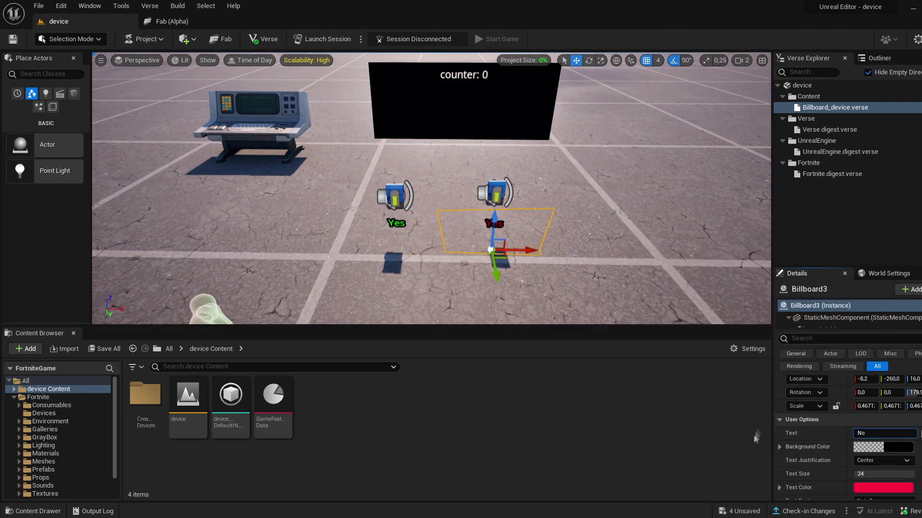
{"action": "left_click", "coordinate": [465, 108]}
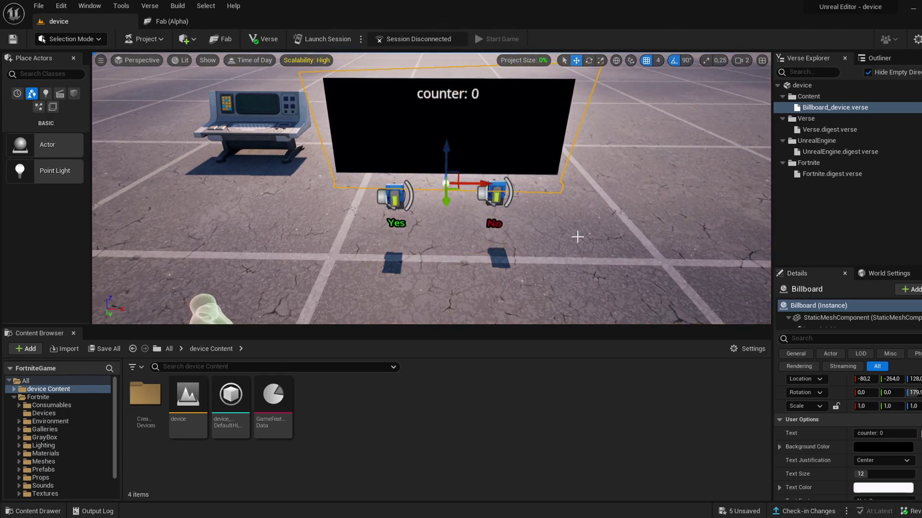
- Duplicate the Button declaration into YesButton and NoButton fields
{"action": "right_click", "coordinate": [578, 235]}
{"action": "right_click_drag", "start_coordinate": [579, 235], "coordinate": [504, 238]}
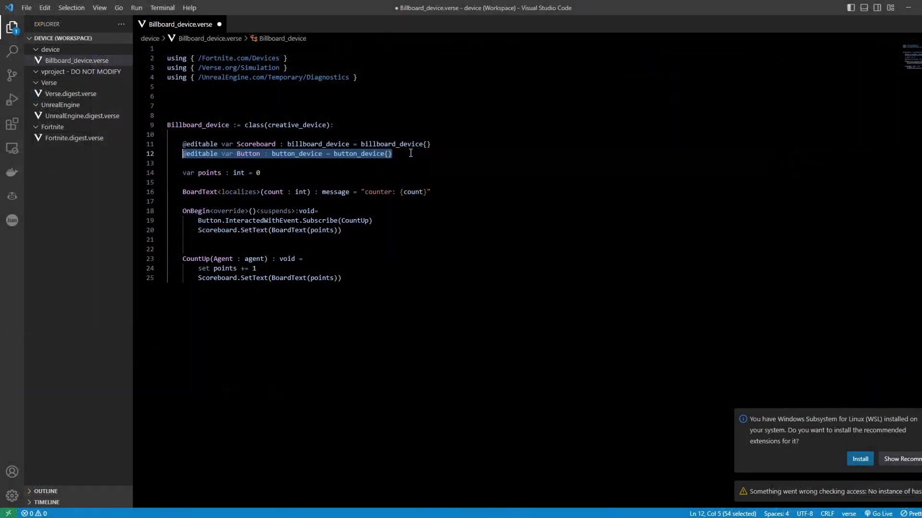
{"action": "key", "text": "ctrl+c"}
{"action": "key", "text": "End"}
{"action": "key", "text": "Return"}
{"action": "key", "text": "ctrl+v"}
{"action": "left_click", "coordinate": [237, 153]}
{"action": "type", "text": "Yes"}
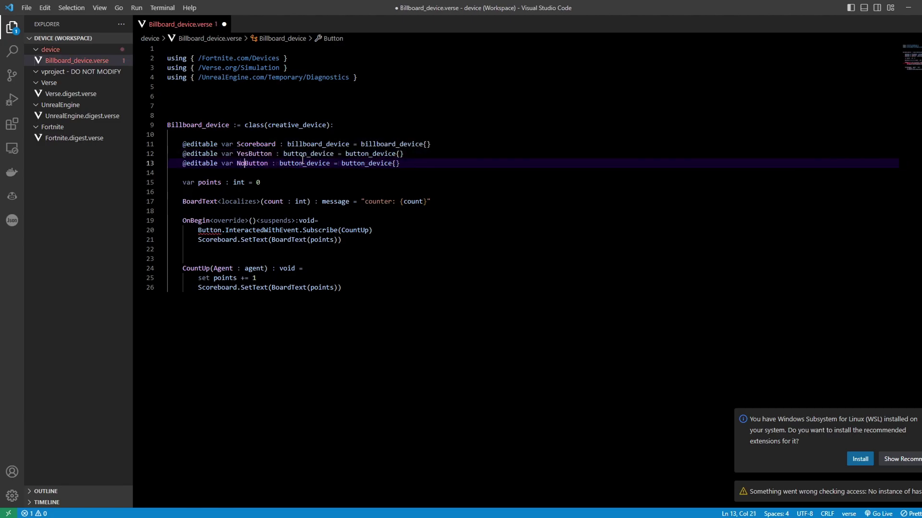
- Duplicate the button subscription so YesButton and NoButton each subscribe their own handler
{"action": "left_click", "coordinate": [199, 230]}
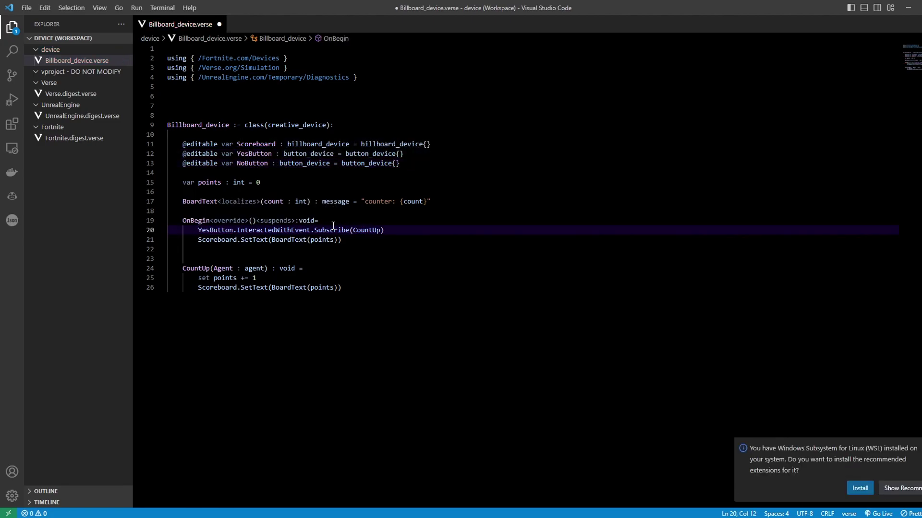
{"action": "key", "text": "Home"}
{"action": "key", "text": "shift+End"}
{"action": "key", "text": "ctrl+c"}
{"action": "key", "text": "Return"}
{"action": "key", "text": "ctrl+v"}
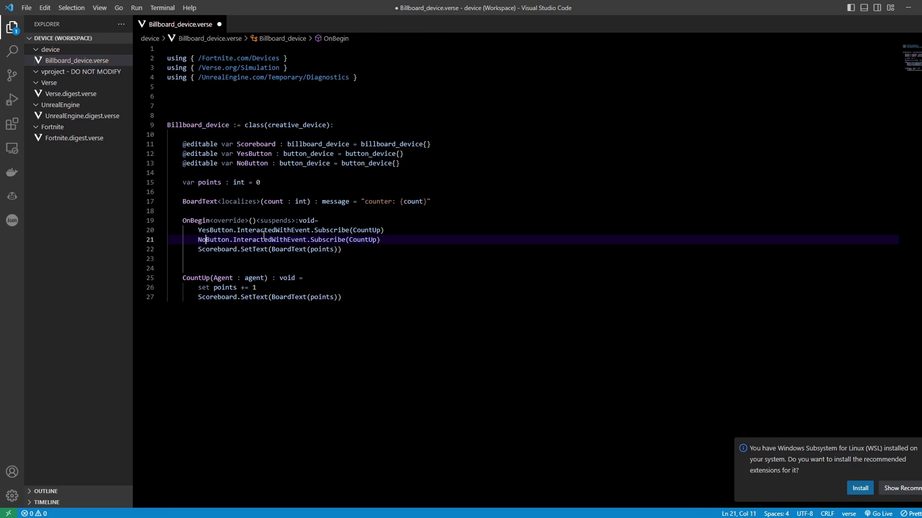
{"action": "double_click", "coordinate": [364, 239]}
{"action": "type", "text": "No"}
{"action": "double_click", "coordinate": [368, 230]}
{"action": "type", "text": "Yes"}
- Rename CountUp to Yes and copy it as a No handler that subtracts 1 point
{"action": "double_click", "coordinate": [196, 278]}
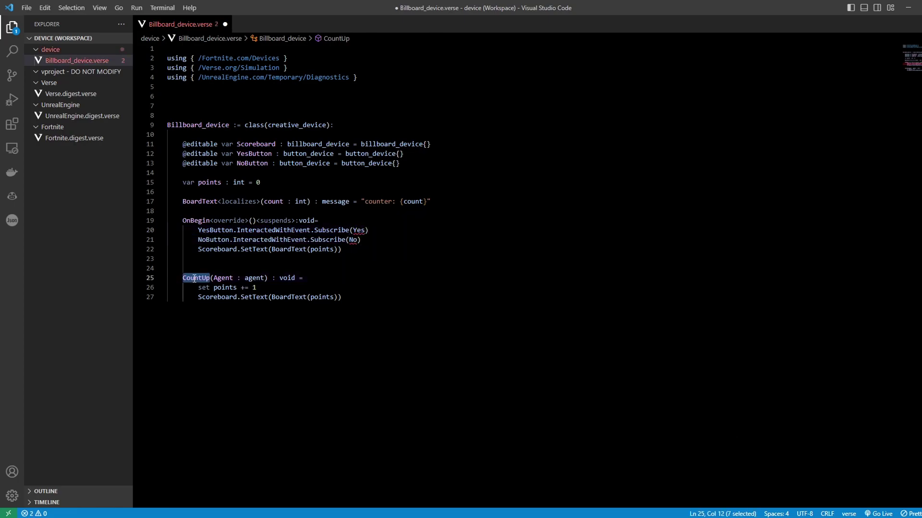
{"action": "type", "text": "Yes"}
{"action": "left_click_drag", "start_coordinate": [341, 297], "coordinate": [183, 278]}
{"action": "key", "text": "ctrl+c"}
{"action": "left_click", "coordinate": [341, 296]}
{"action": "key", "text": "Return"}
{"action": "key", "text": "Return"}
{"action": "key", "text": "ctrl+v"}
{"action": "left_click_drag", "start_coordinate": [341, 336], "coordinate": [182, 317]}
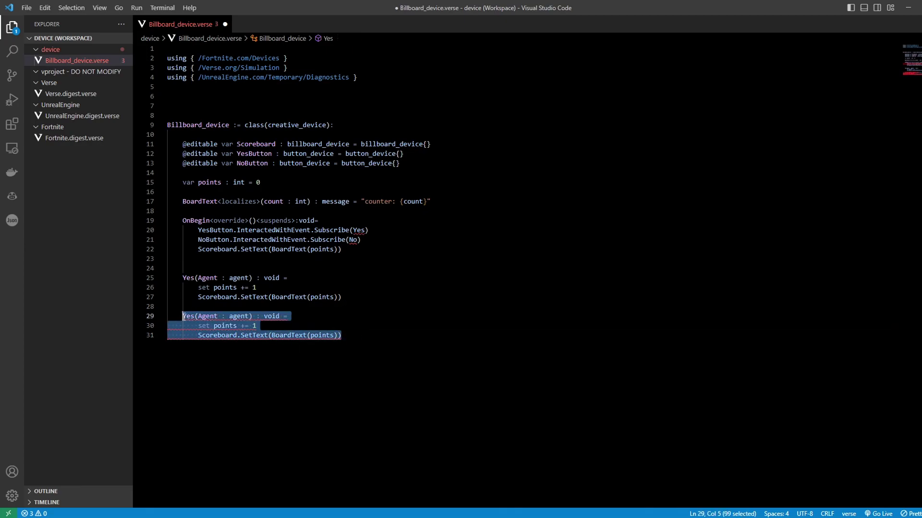
{"action": "double_click", "coordinate": [188, 316]}
{"action": "type", "text": "No"}
{"action": "double_click", "coordinate": [254, 326]}
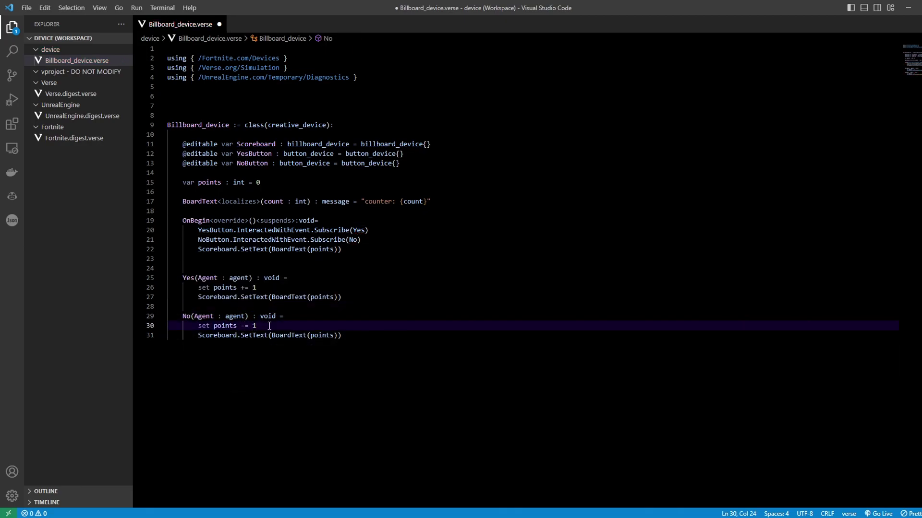
- Reword the message and billboard text to 'Would you like a extra point'
{"action": "double_click", "coordinate": [377, 202]}
{"action": "type", "text": "wou"}
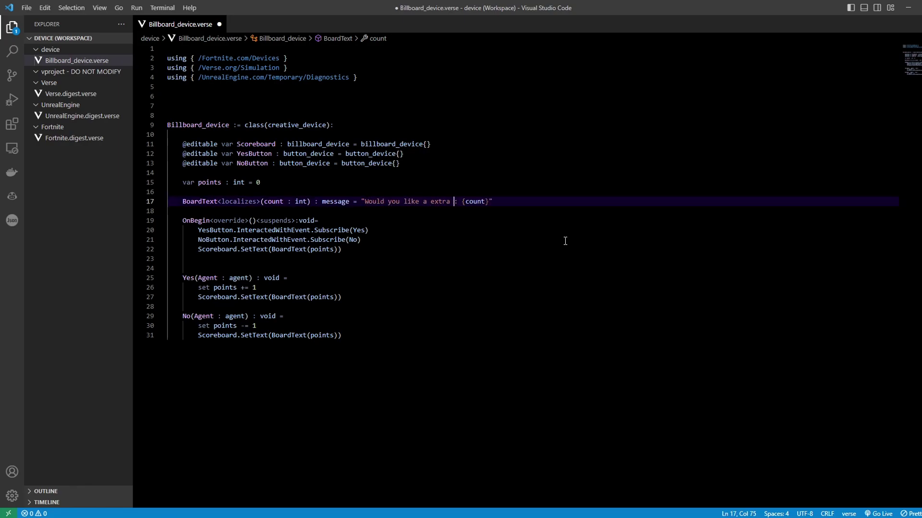
{"action": "key", "text": "alt+Tab"}
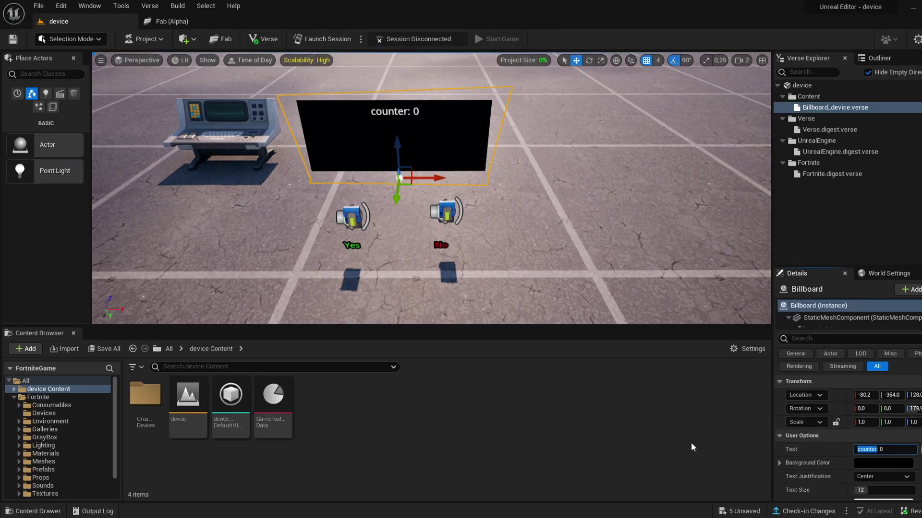
{"action": "type", "text": "like a extra point"}
{"action": "key", "text": "Tab"}
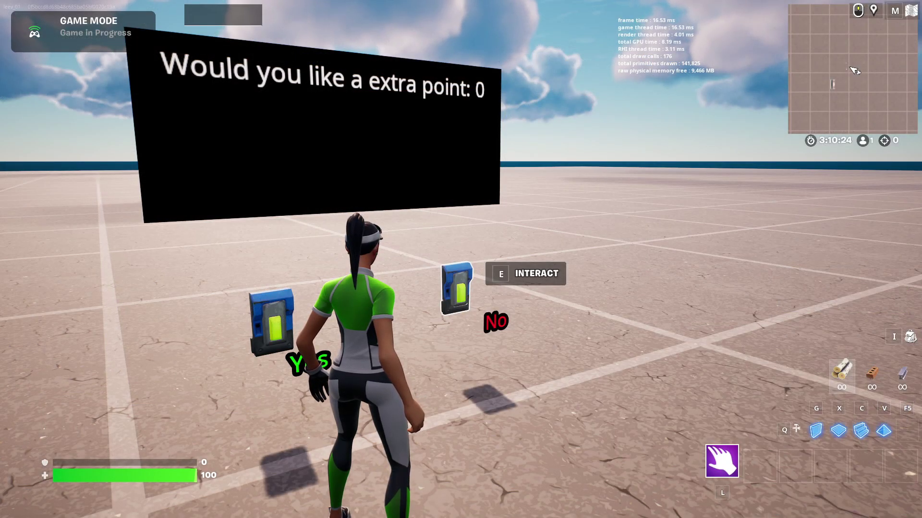
- Press E on the No button to push the count negative, then walk toward the Yes button
{"action": "key", "text": "e"}
{"action": "key", "text": "e"}
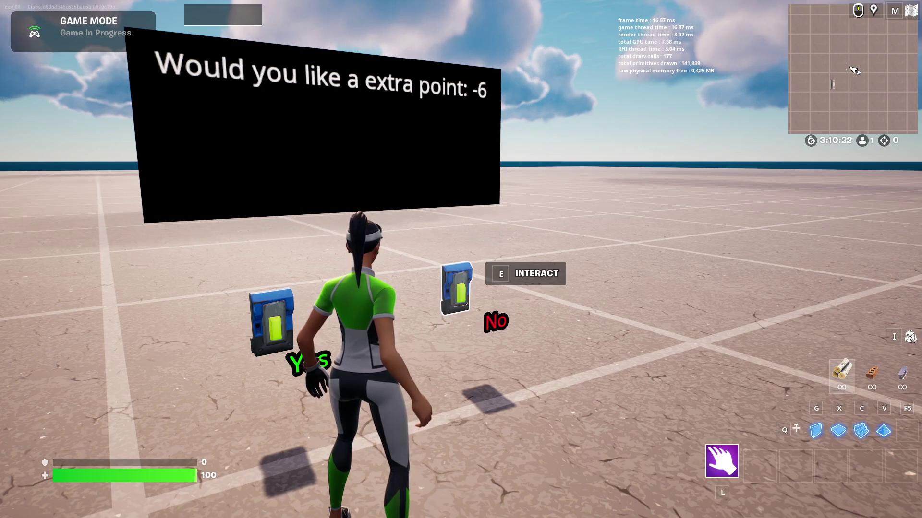
{"action": "key", "text": "a"}
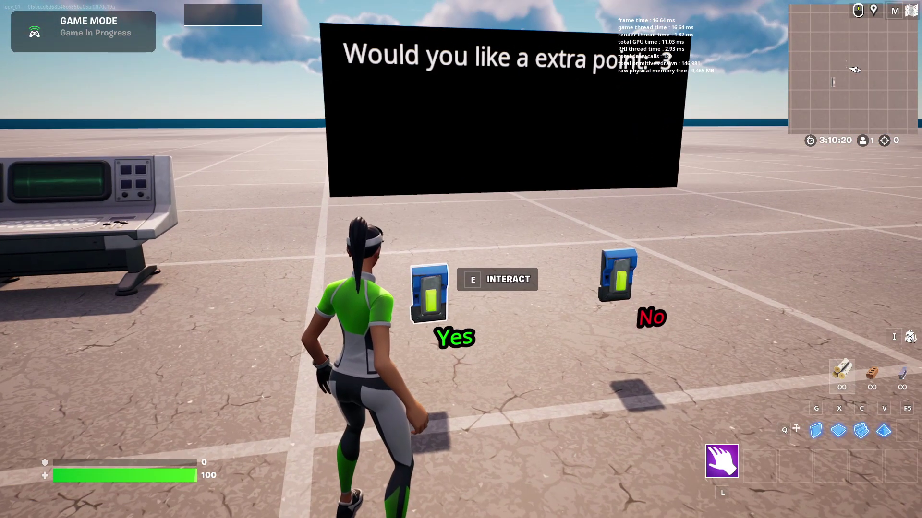